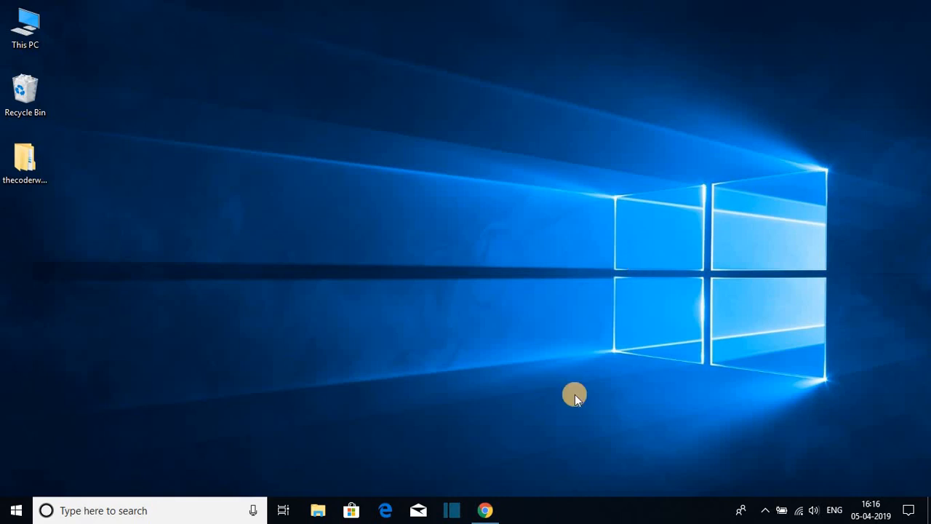
# - Download the 64-bit Eclipse IDE 2019-03 installer, eclipse-inst-win64.exe, from the official Eclipse Downloads page found in the Google results
pyautogui.click(488, 509)
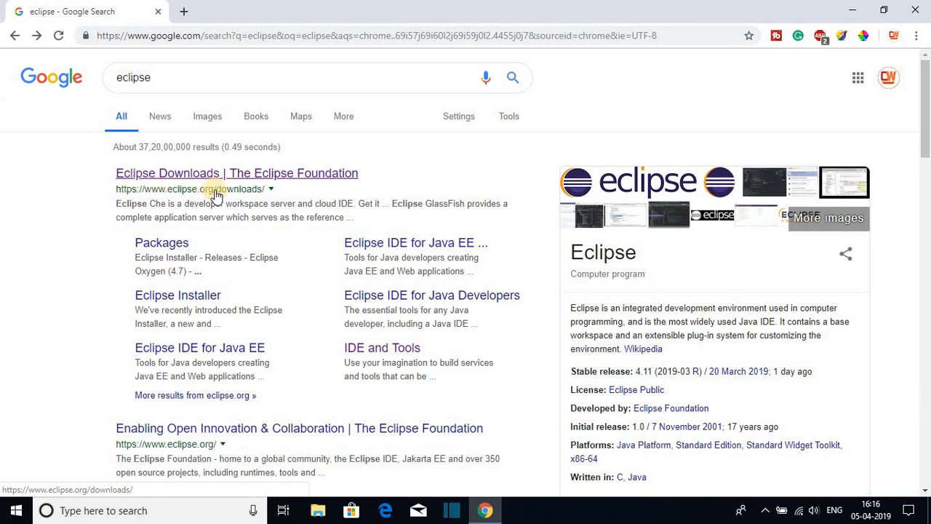
pyautogui.click(233, 175)
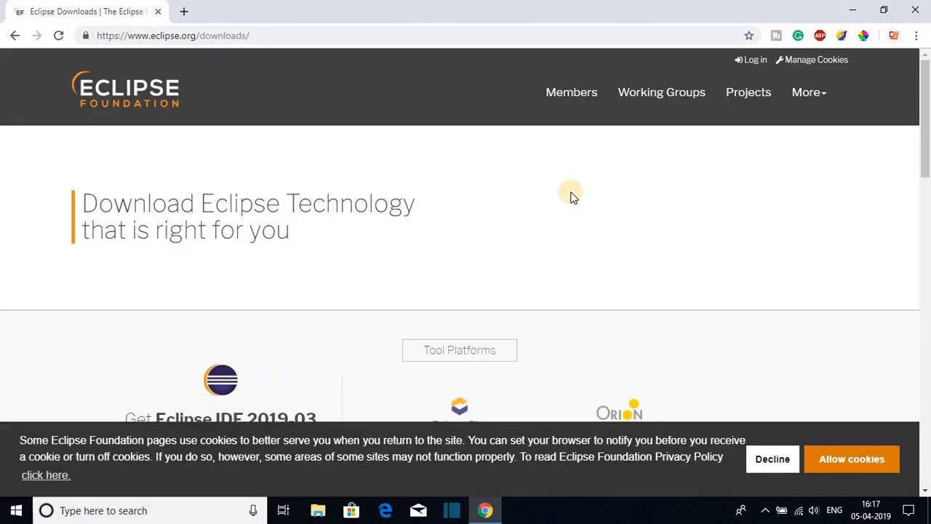
pyautogui.scroll(-2, 358, 297)
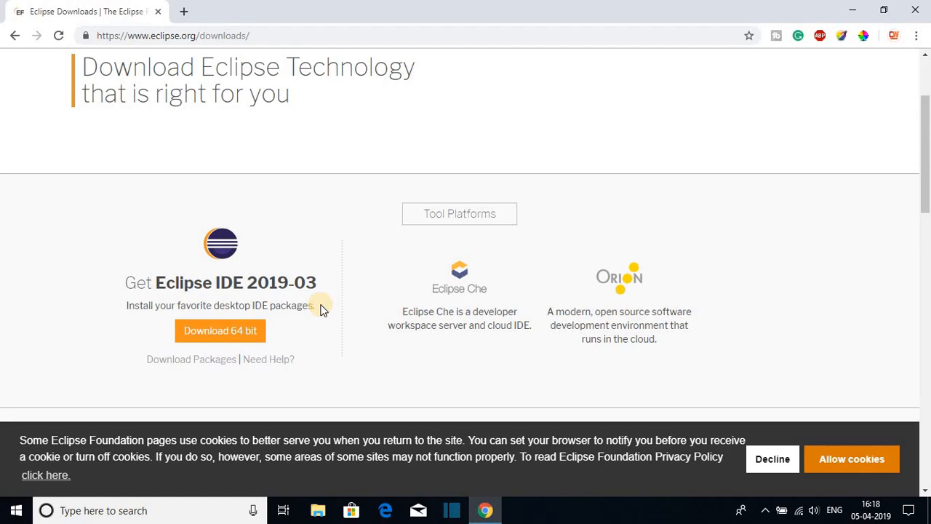
pyautogui.click(220, 336)
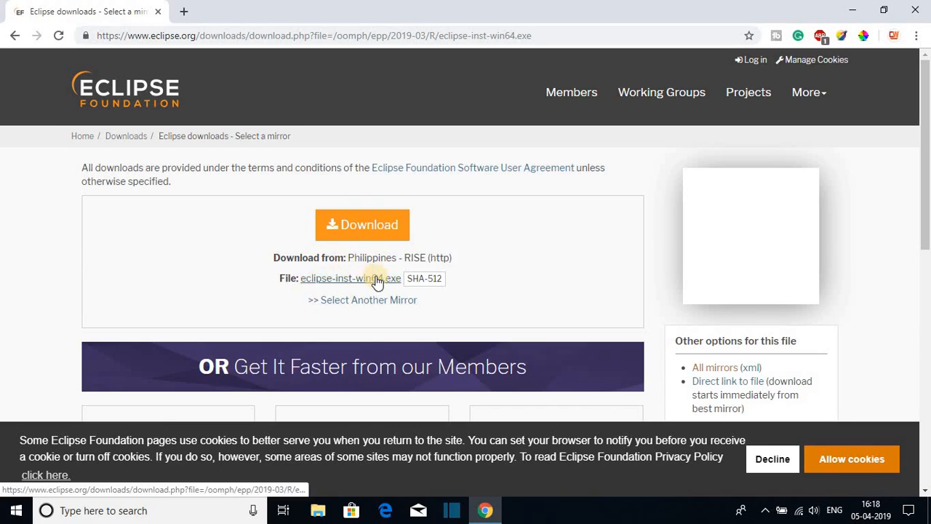
pyautogui.click(382, 235)
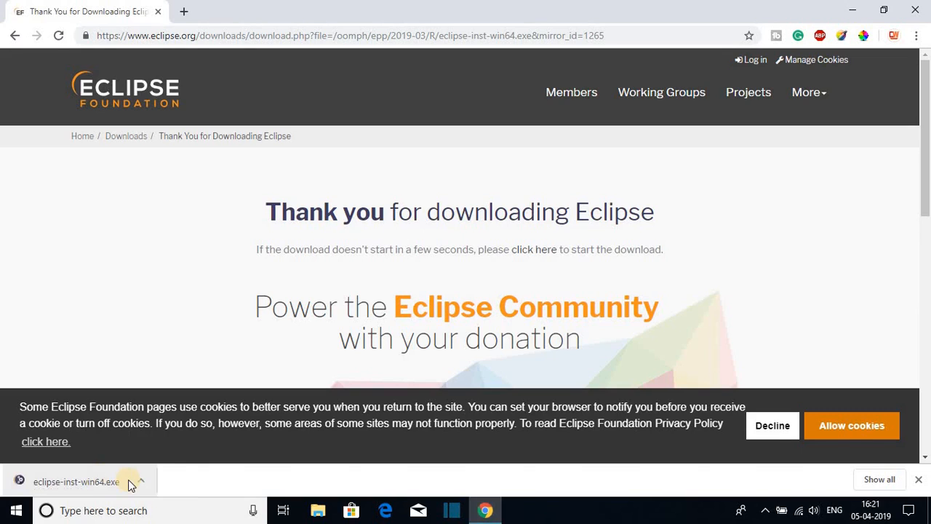
# - Run the downloaded eclipse-inst-win64.exe and minimize the browser window
pyautogui.click(141, 481)
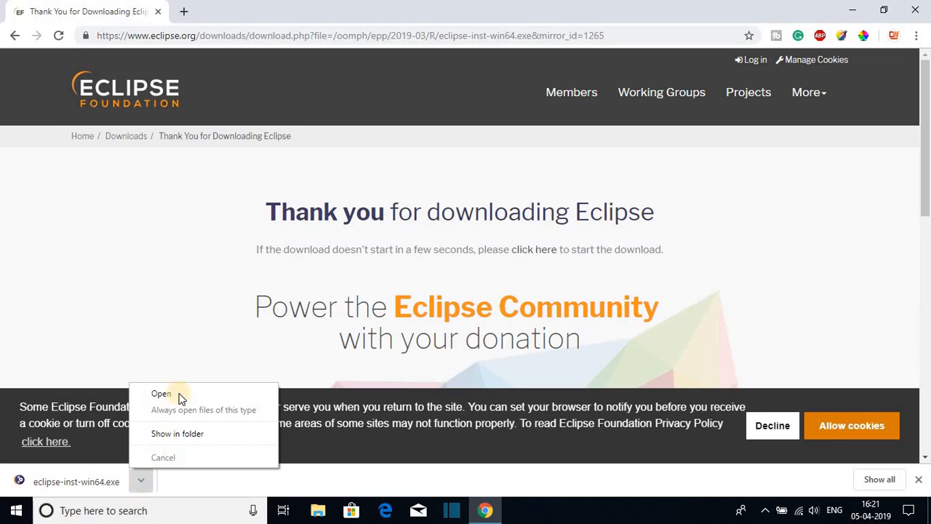
pyautogui.click(181, 394)
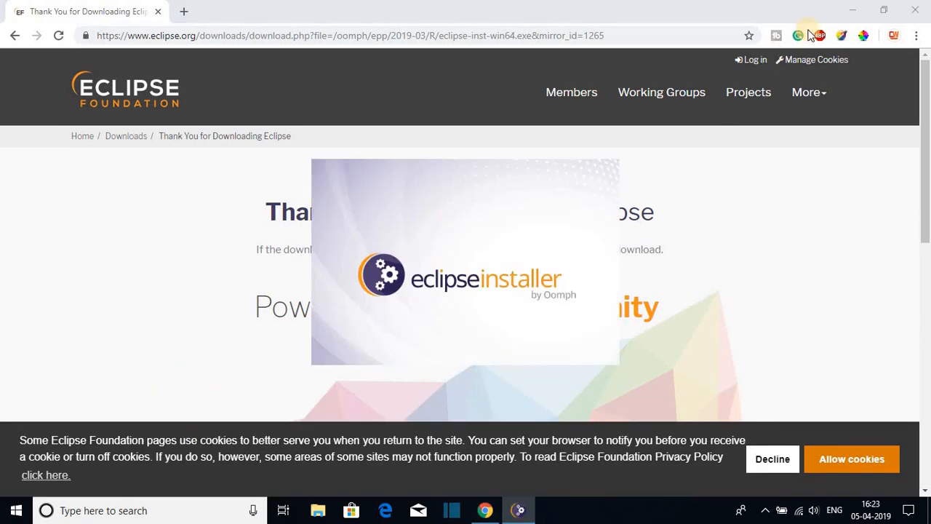
pyautogui.click(853, 9)
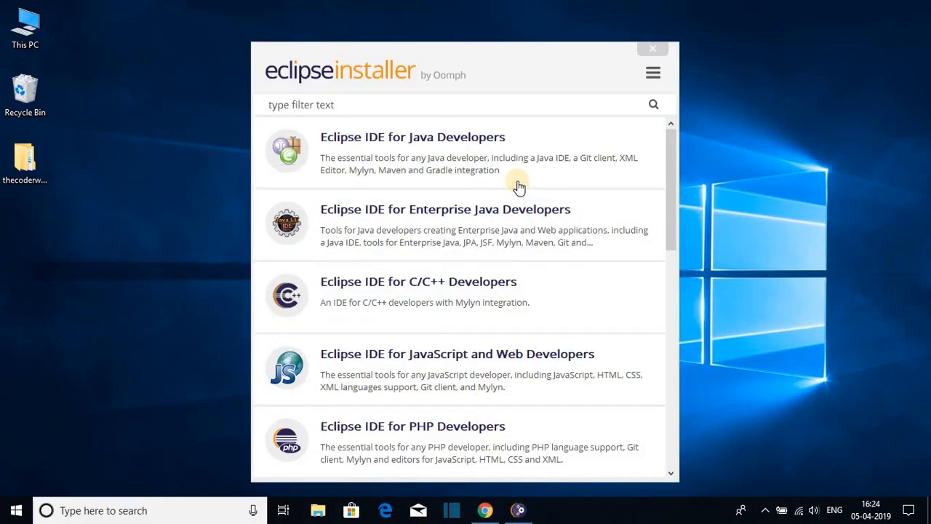
# - Look through the available packages in the installer and choose Eclipse IDE for Java Developers
pyautogui.scroll(-5, 516, 183)
pyautogui.scroll(5, 509, 260)
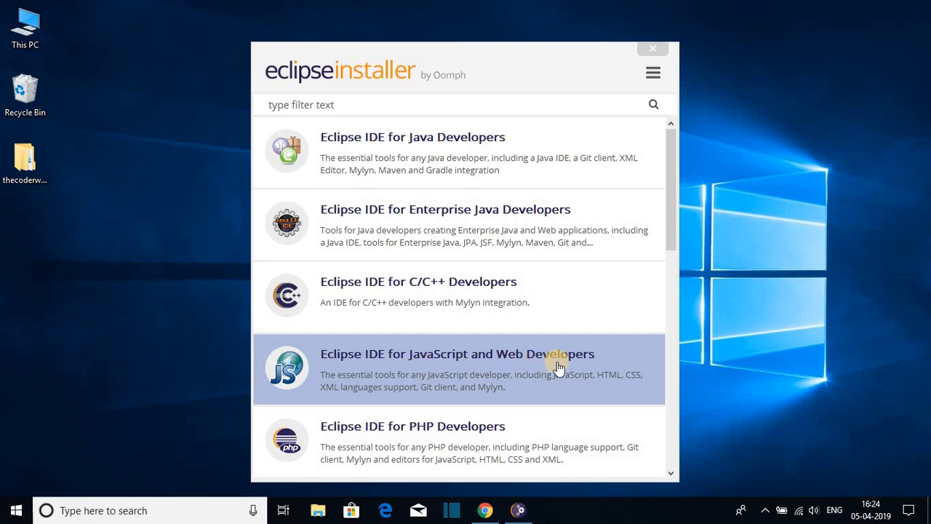
pyautogui.scroll(-1, 558, 367)
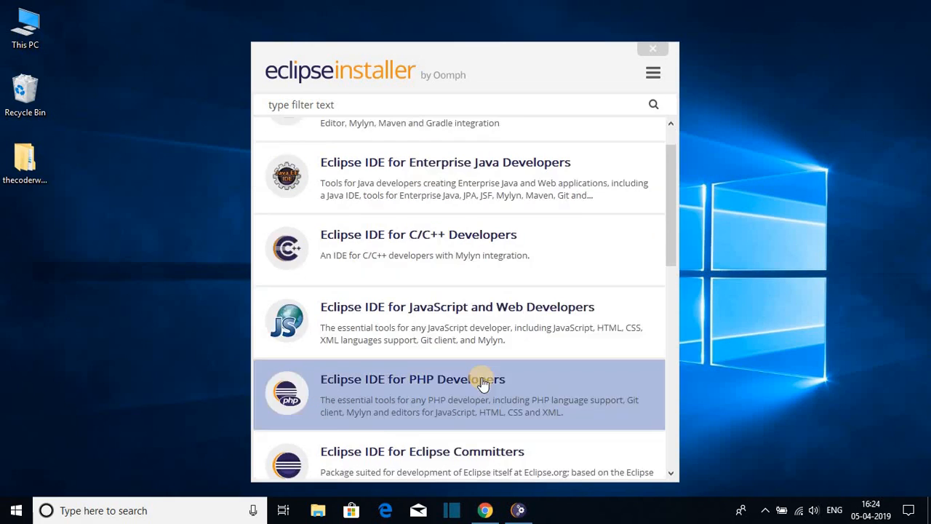
pyautogui.scroll(-2, 483, 385)
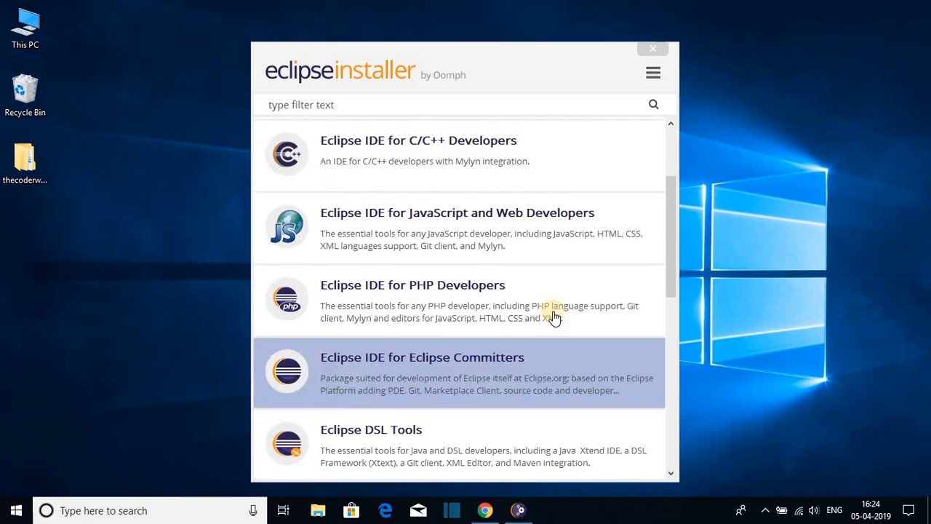
pyautogui.scroll(3, 554, 315)
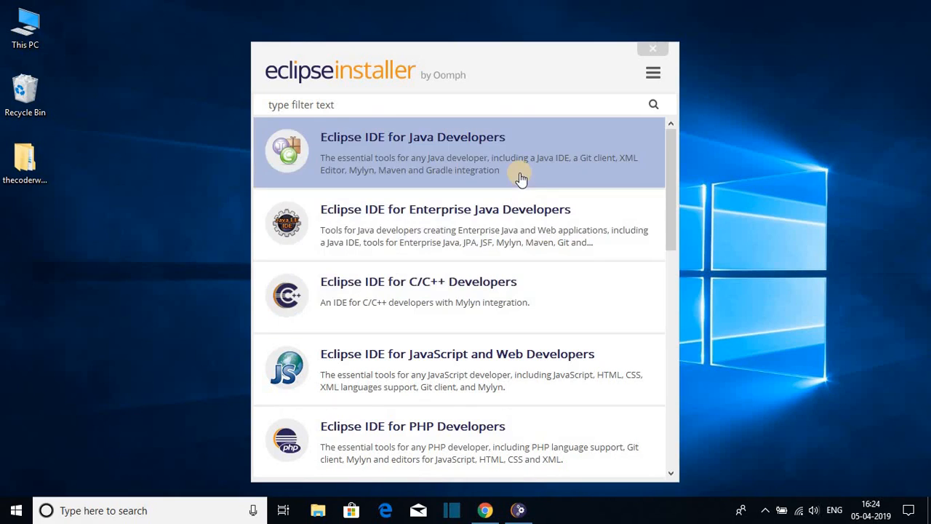
pyautogui.click(428, 148)
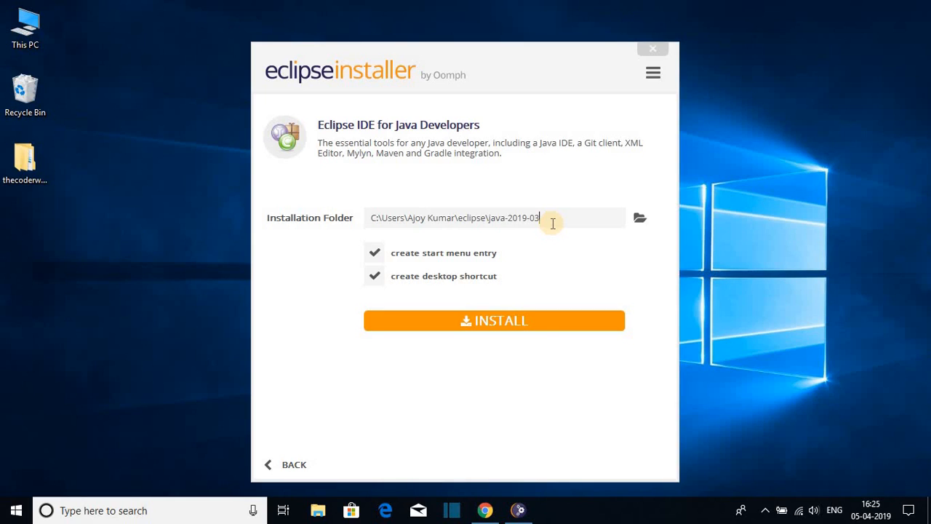
# - Install the package in the proposed java-2019-03 folder, accepting the license agreements and trusting all listed certificates
pyautogui.click(640, 220)
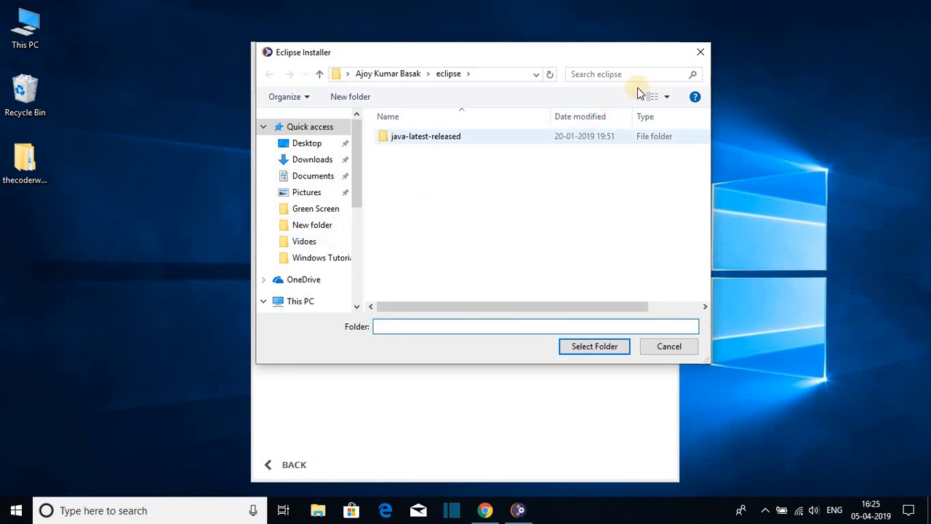
pyautogui.click(709, 48)
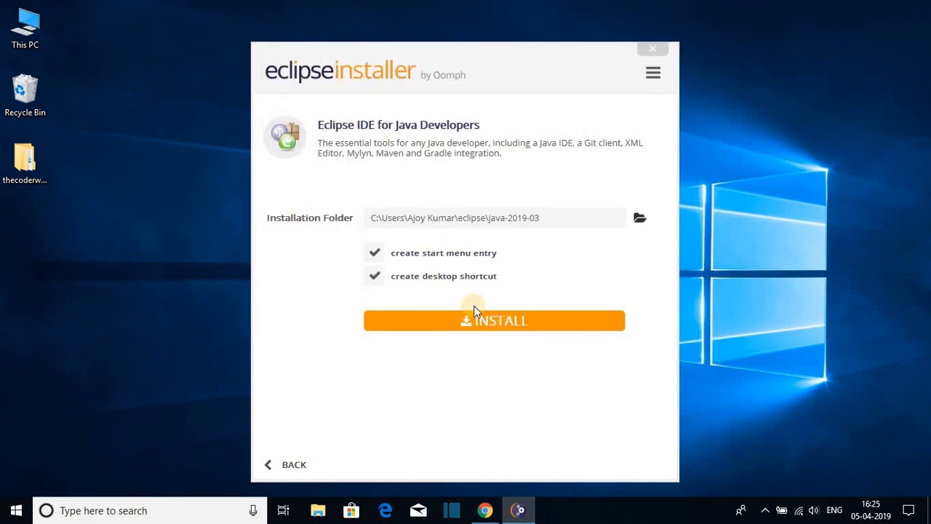
pyautogui.click(482, 321)
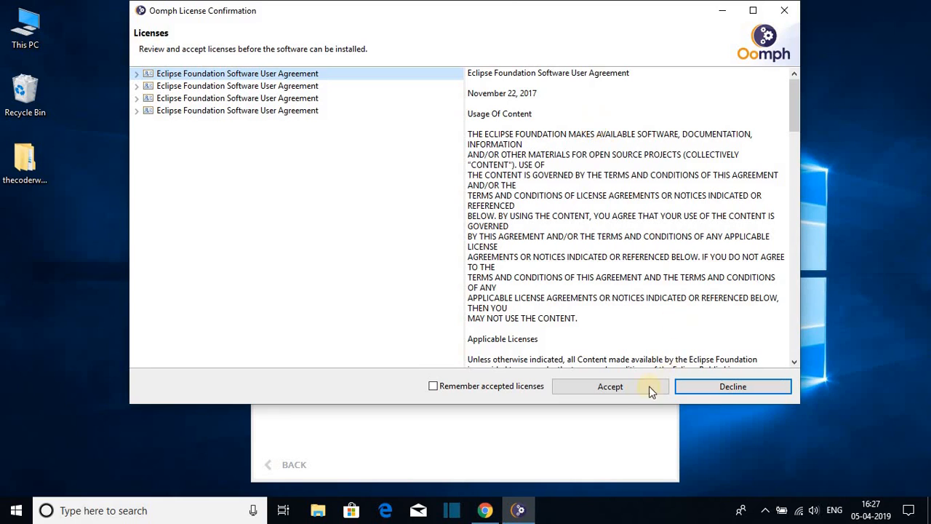
pyautogui.click(609, 386)
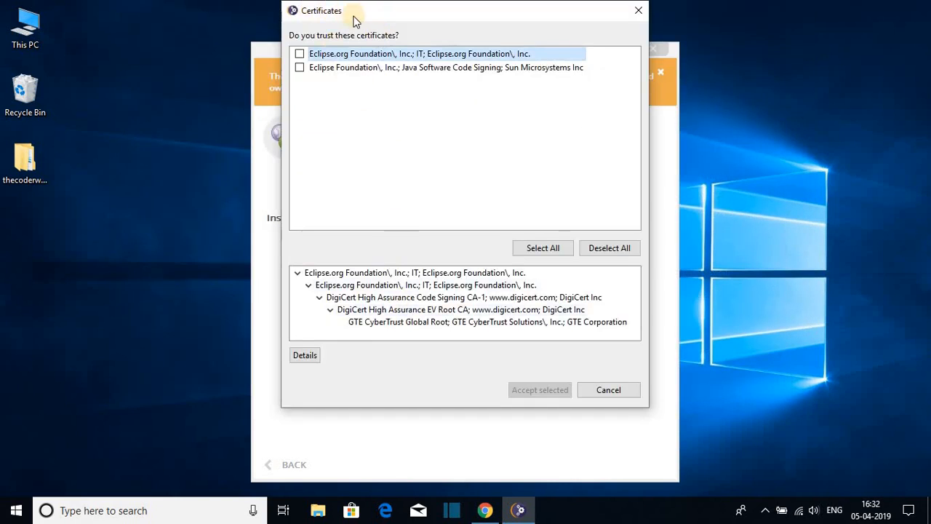
pyautogui.click(557, 254)
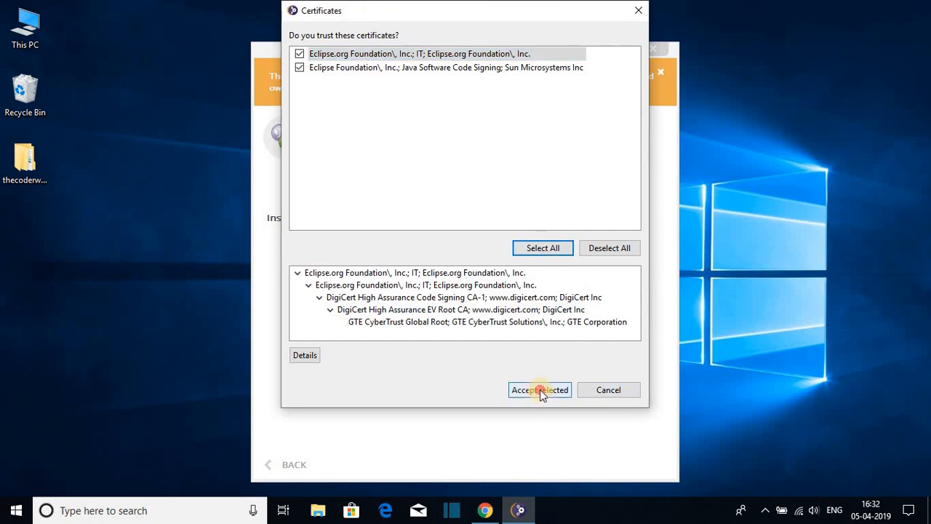
pyautogui.click(540, 391)
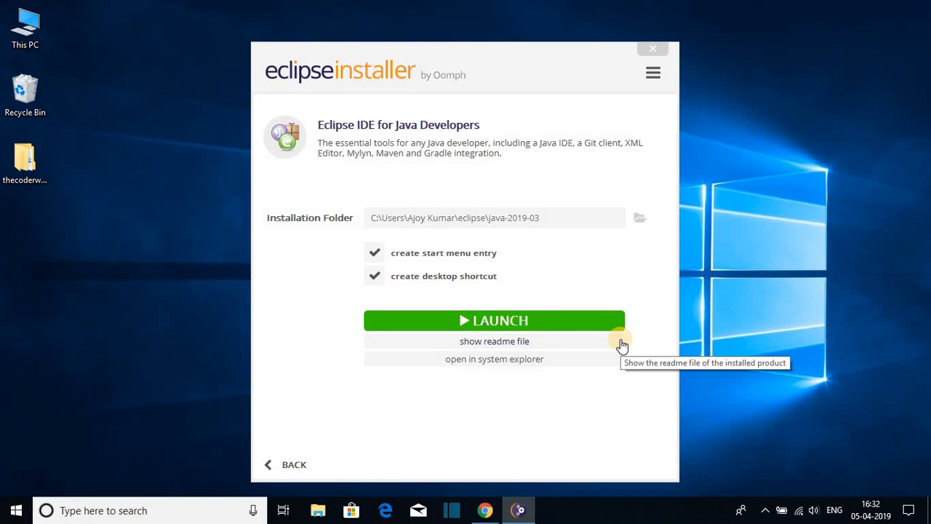
# - Launch the installed Eclipse IDE with the proposed eclipse-workspace directory, and close the Welcome page in the maximized window
pyautogui.click(500, 323)
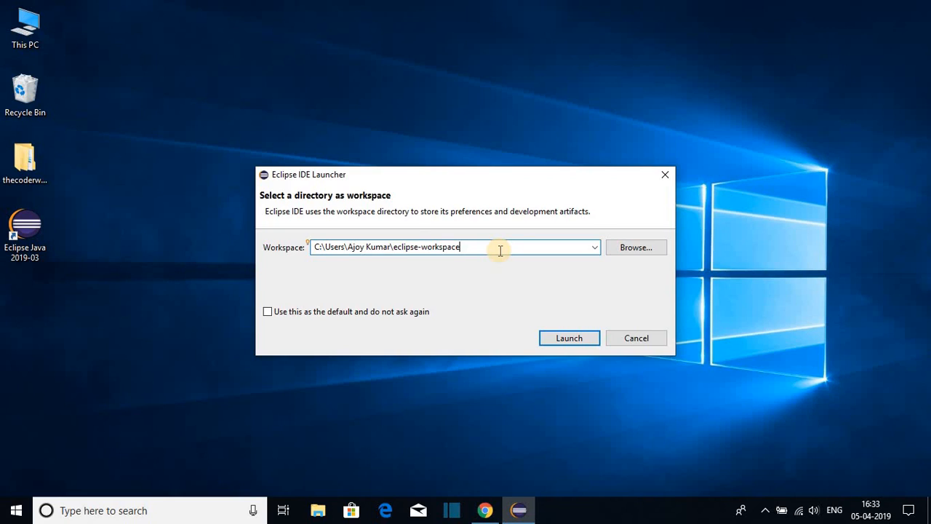
pyautogui.click(632, 248)
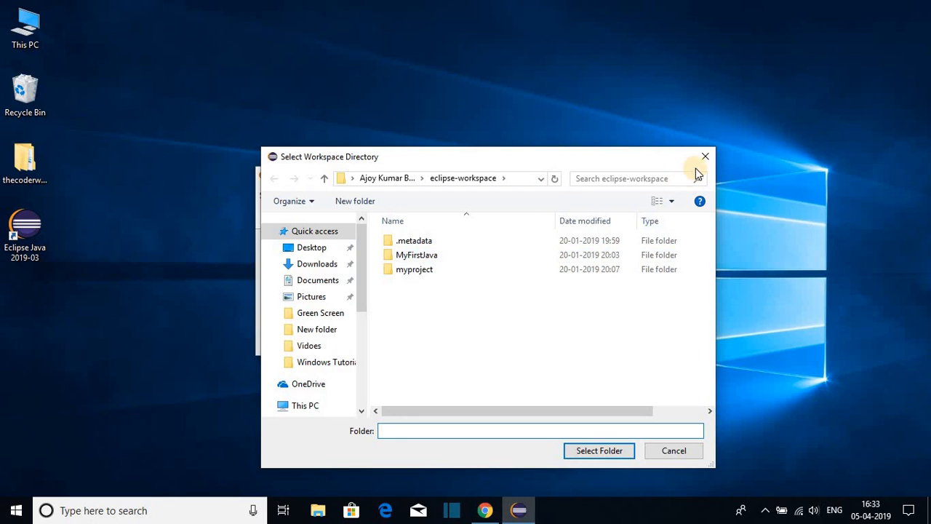
pyautogui.click(705, 157)
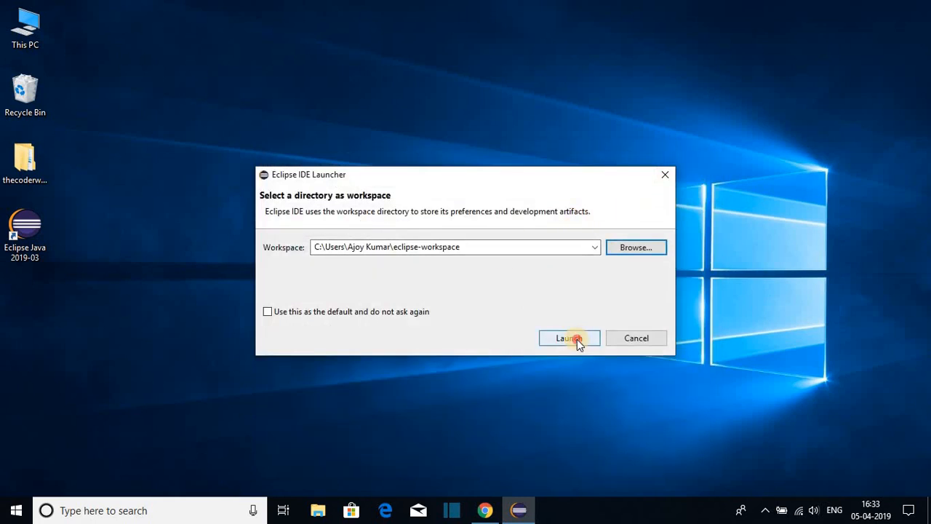
pyautogui.click(570, 338)
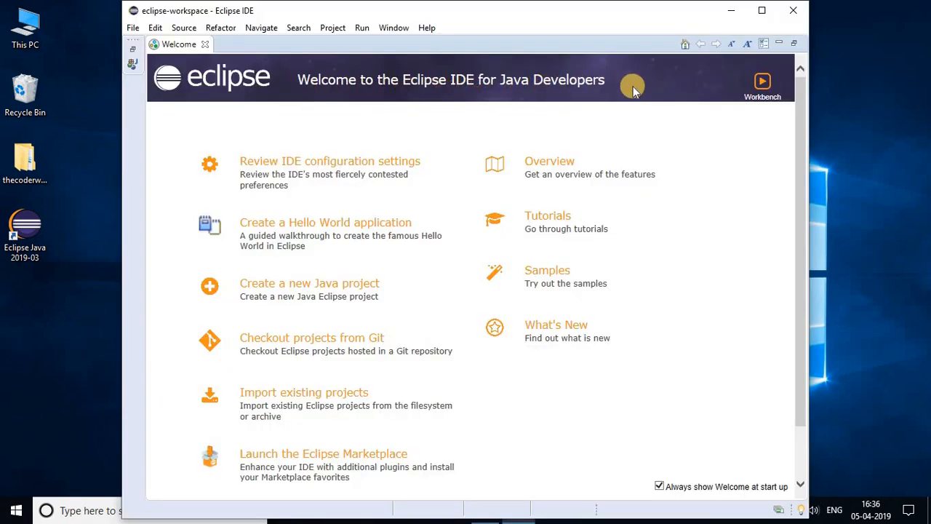
pyautogui.click(762, 11)
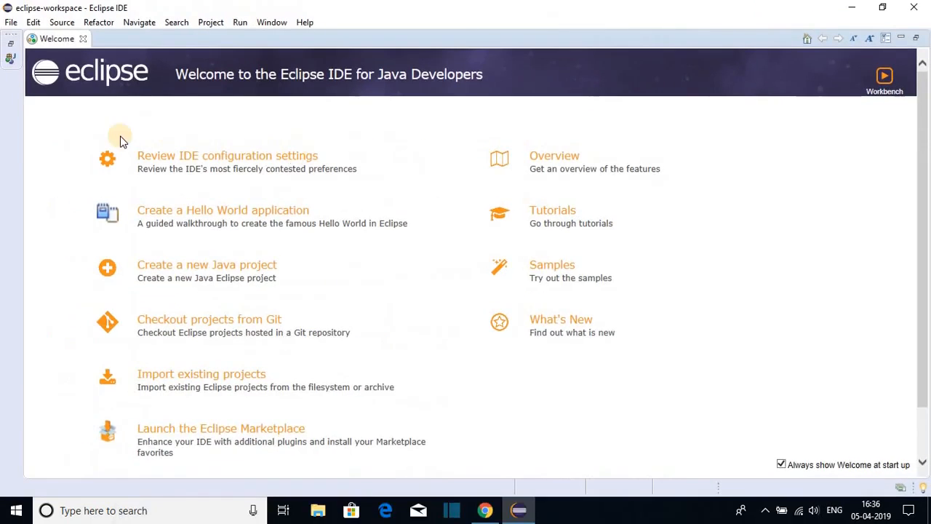
pyautogui.click(82, 39)
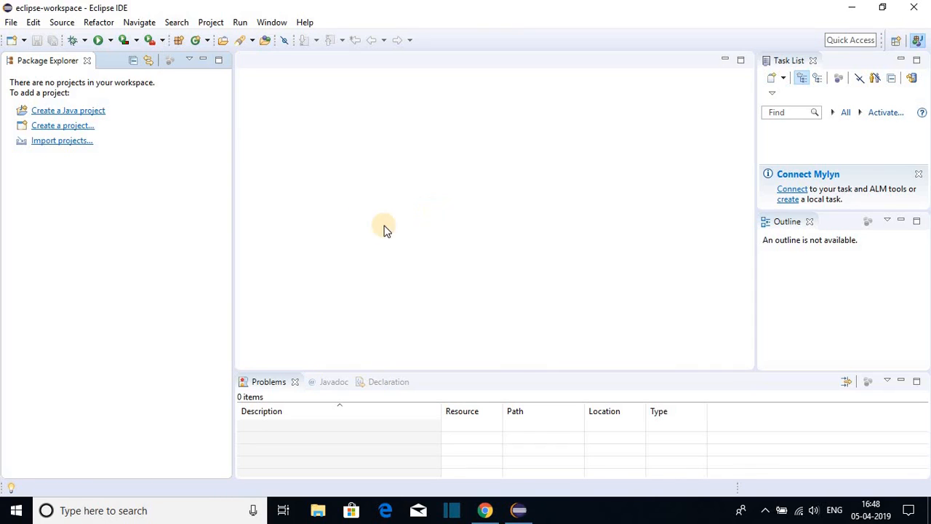
# - Create a Java project named myproject with the default settings, including a module-info.java file for the module myproject
pyautogui.click(11, 22)
pyautogui.moveTo(29, 42)
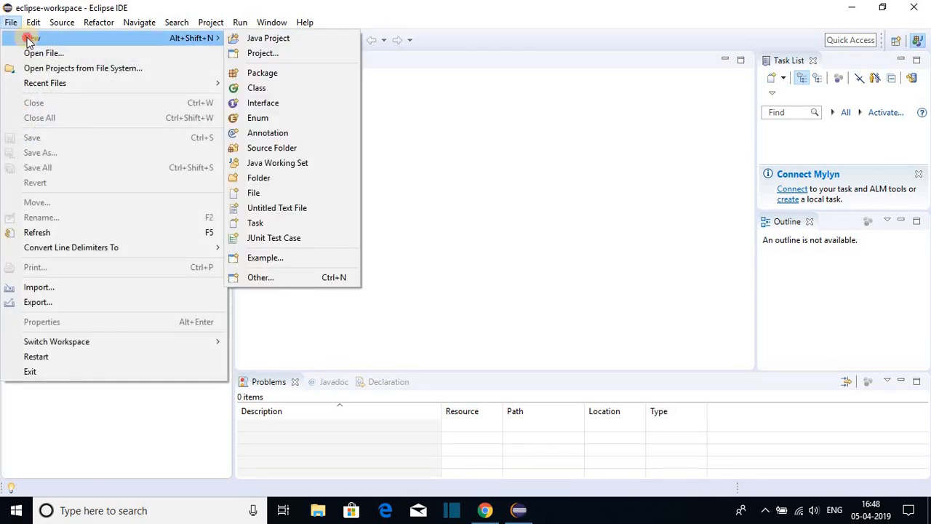
pyautogui.click(267, 38)
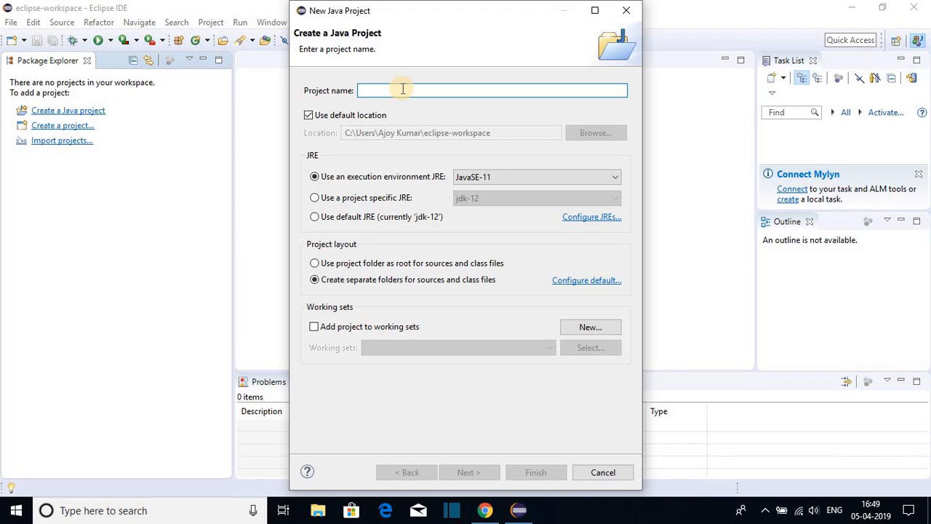
pyautogui.click(408, 92)
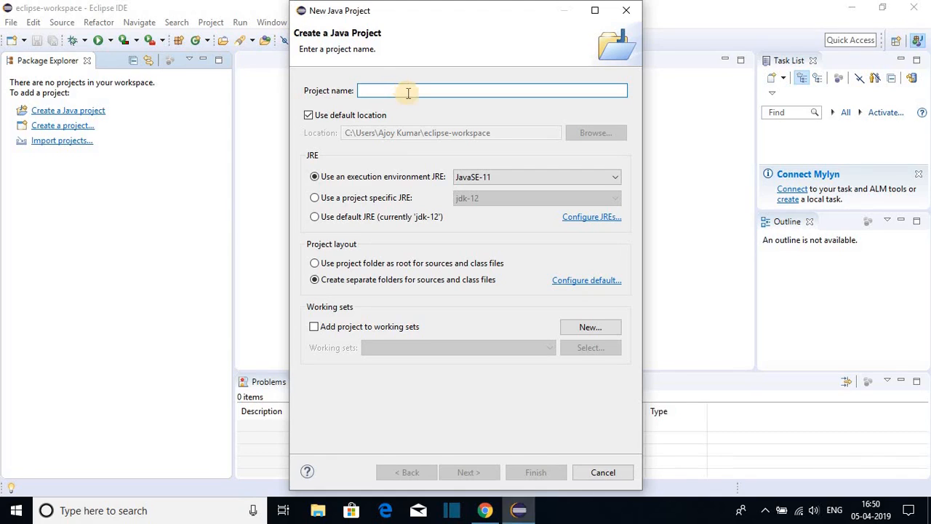
pyautogui.write('myp')
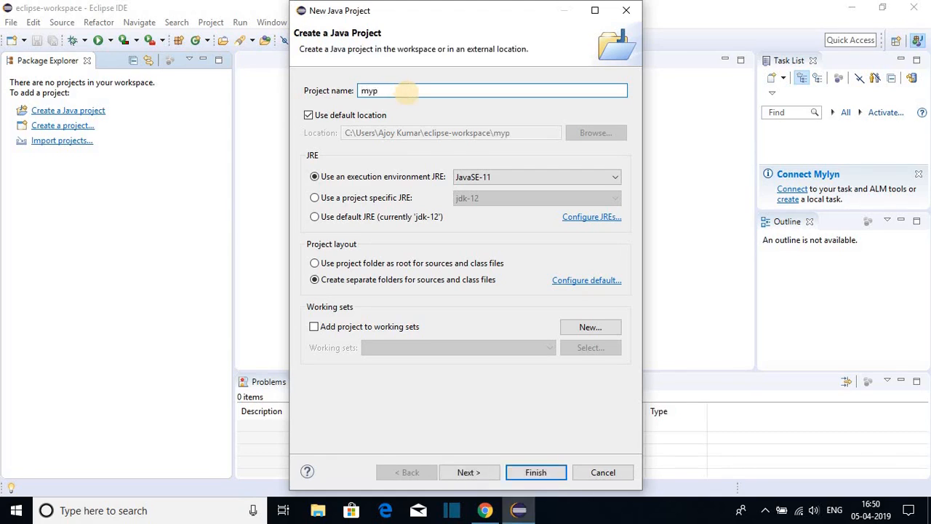
pyautogui.write('roject')
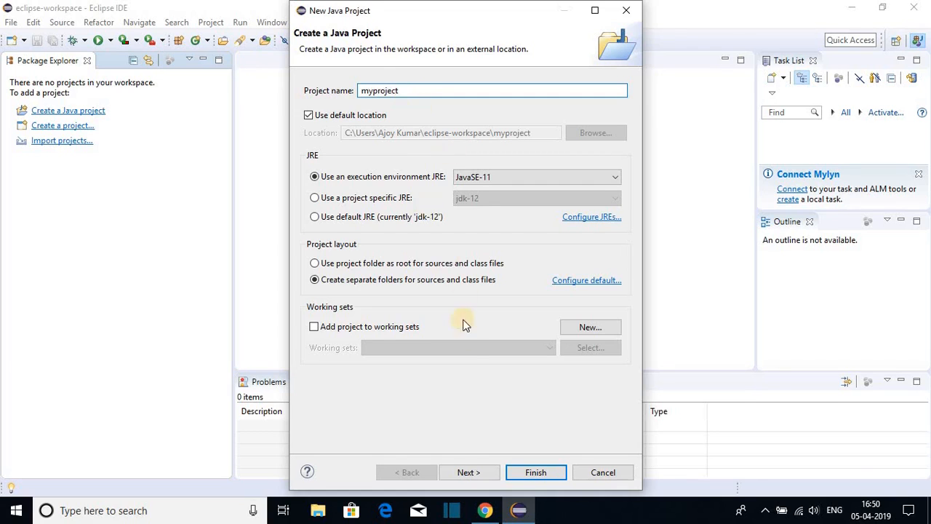
pyautogui.click(466, 473)
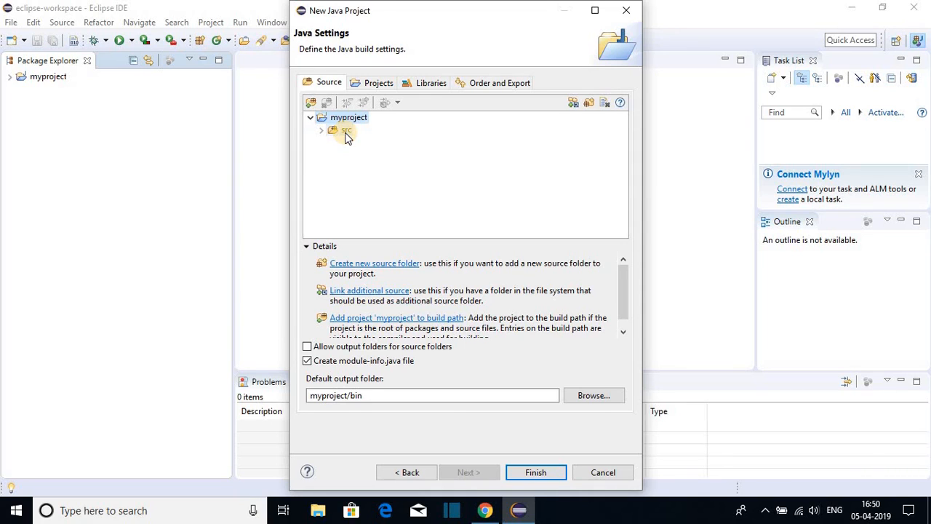
pyautogui.click(539, 474)
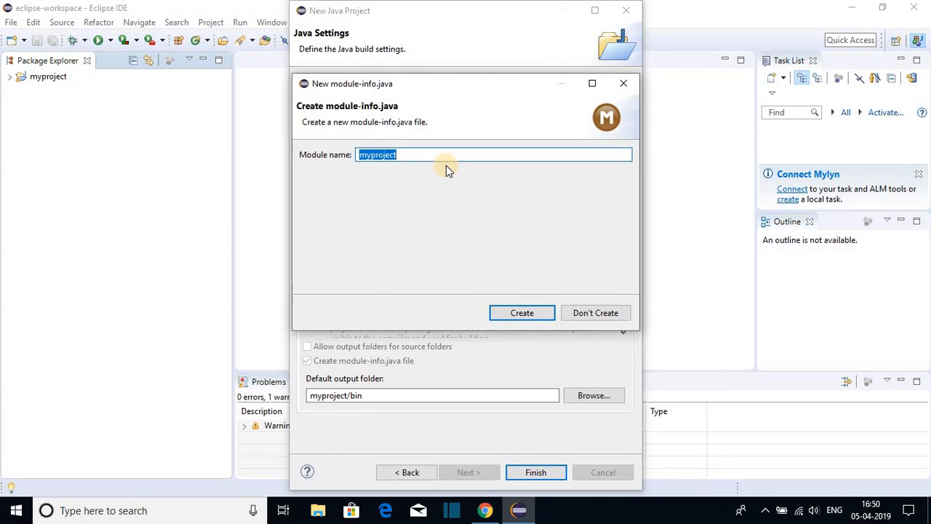
pyautogui.click(524, 314)
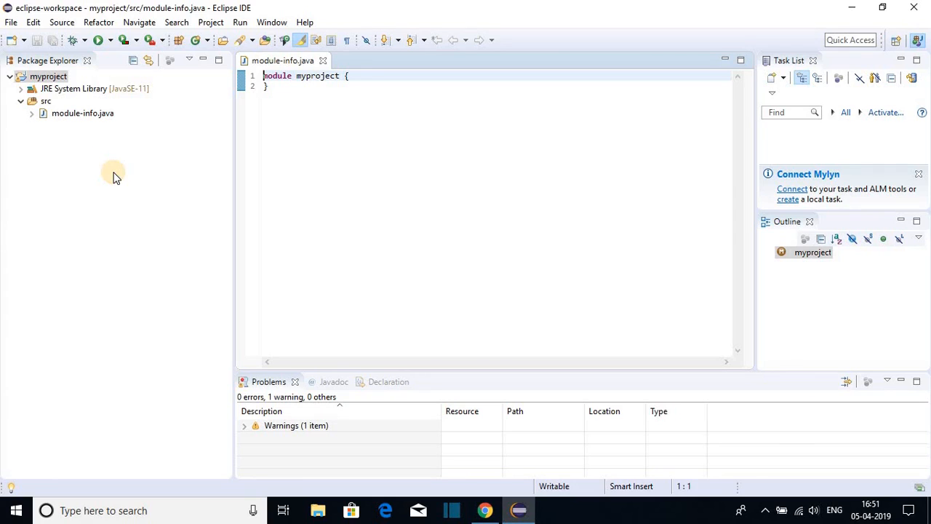
# - Create a public Java class named MyJava in the src folder's myproject package, including a public static void main method stub
pyautogui.click(49, 102)
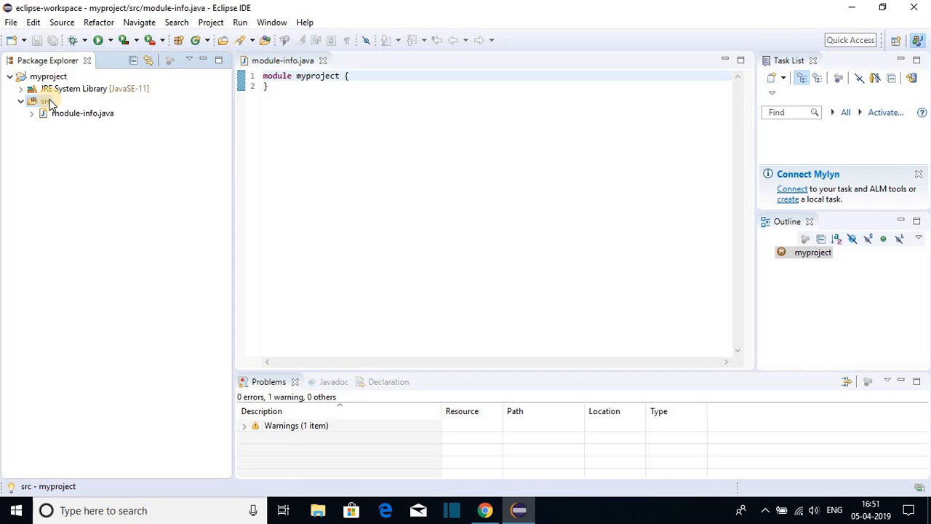
pyautogui.rightClick(49, 102)
pyautogui.moveTo(139, 80)
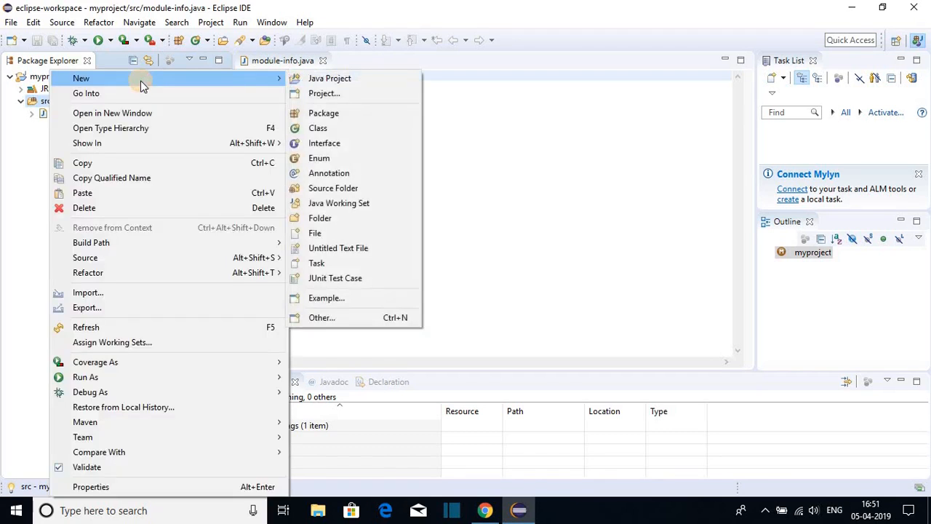
pyautogui.click(332, 128)
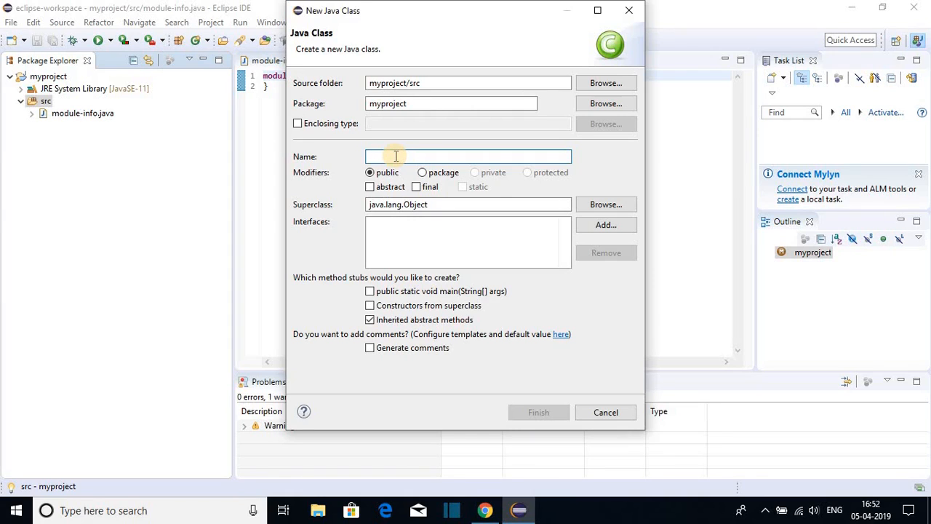
pyautogui.write('MyJava')
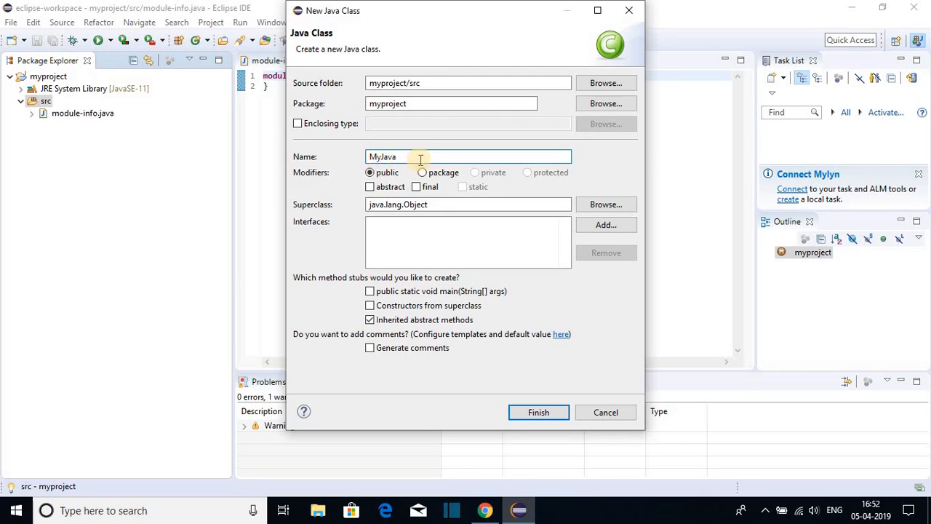
pyautogui.click(371, 291)
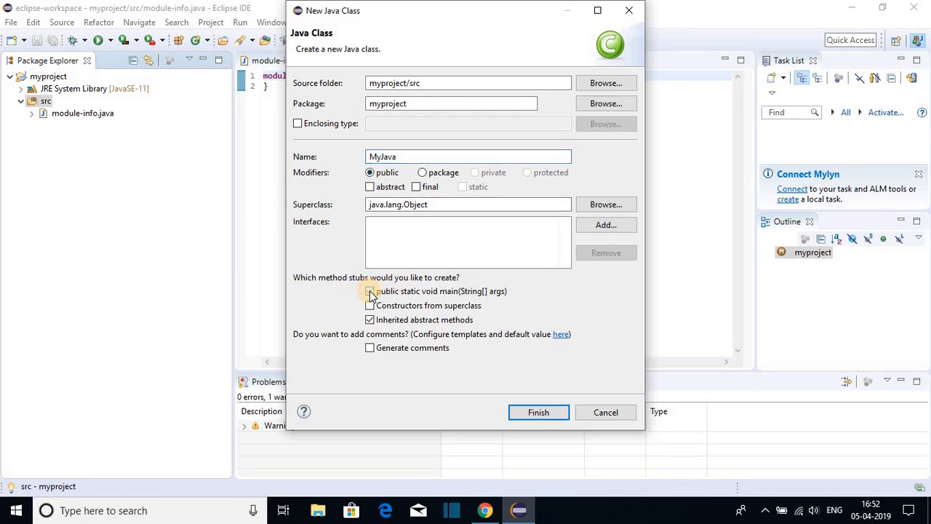
pyautogui.click(535, 413)
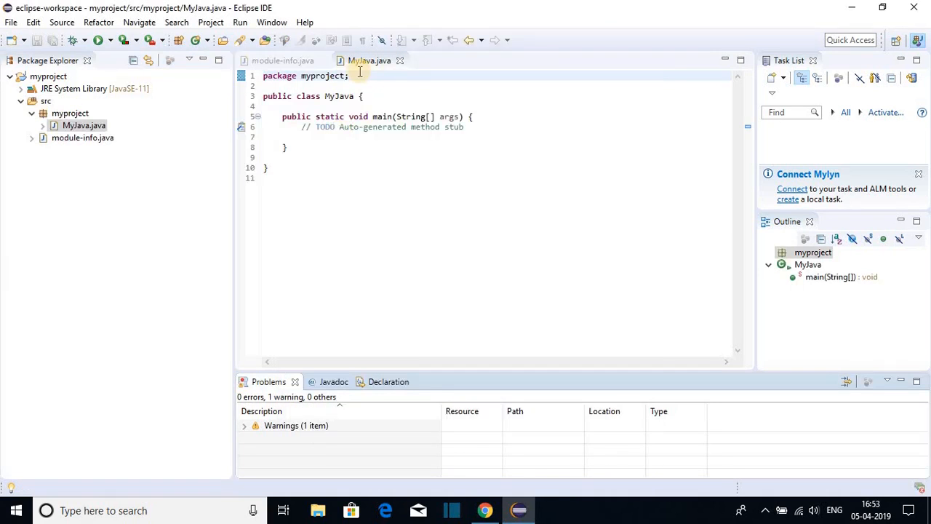
# - Add the statement System.out.println("Hello World"); inside the main method, below the TODO comment and a blank line
pyautogui.click(478, 129)
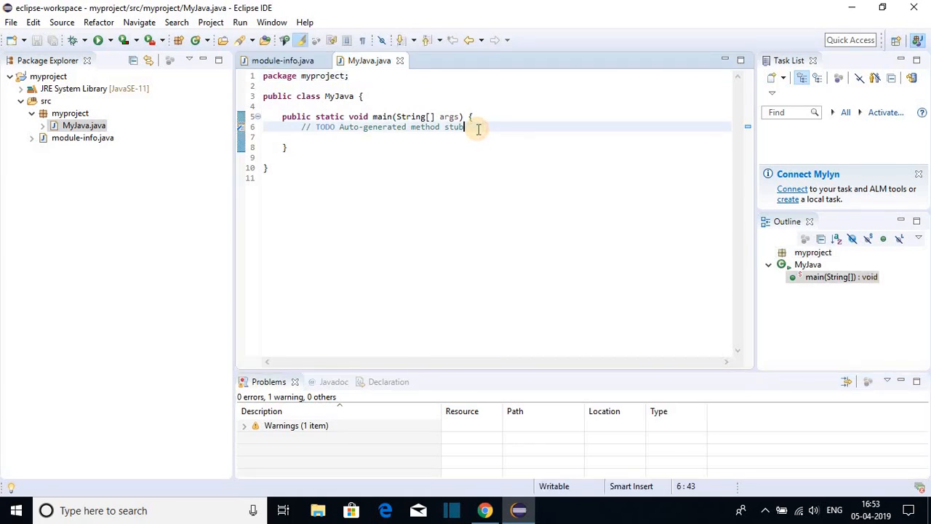
pyautogui.press('Return')
pyautogui.press('Return')
pyautogui.write('Sy')
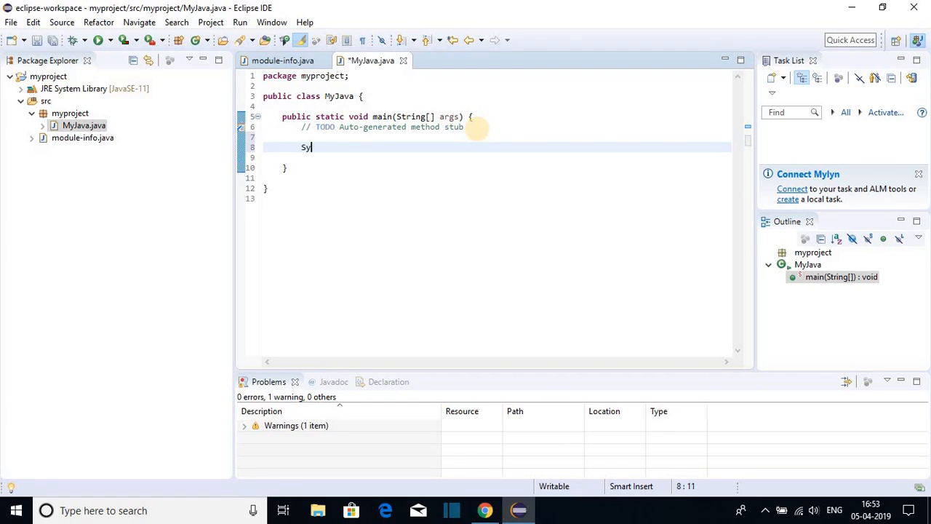
pyautogui.write('stem.out.')
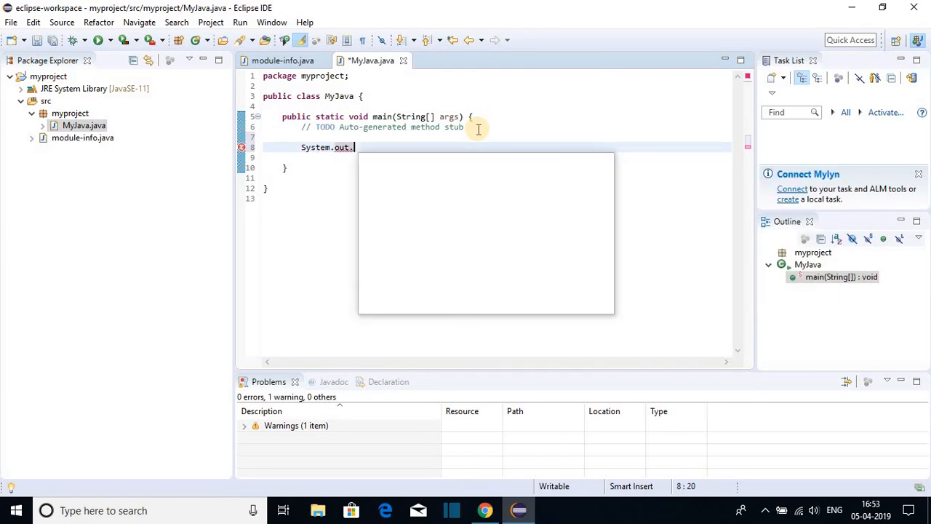
pyautogui.write('println()')
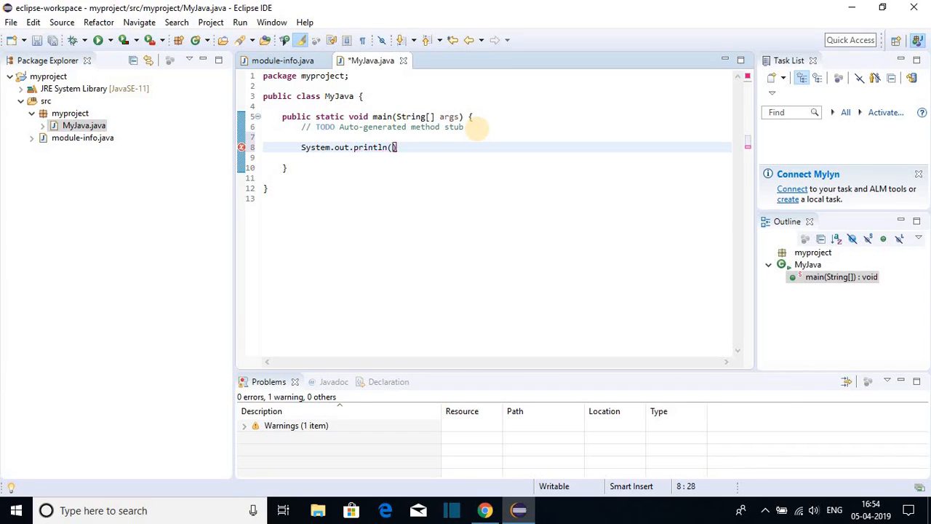
pyautogui.write('"Hello World")')
pyautogui.write(';')
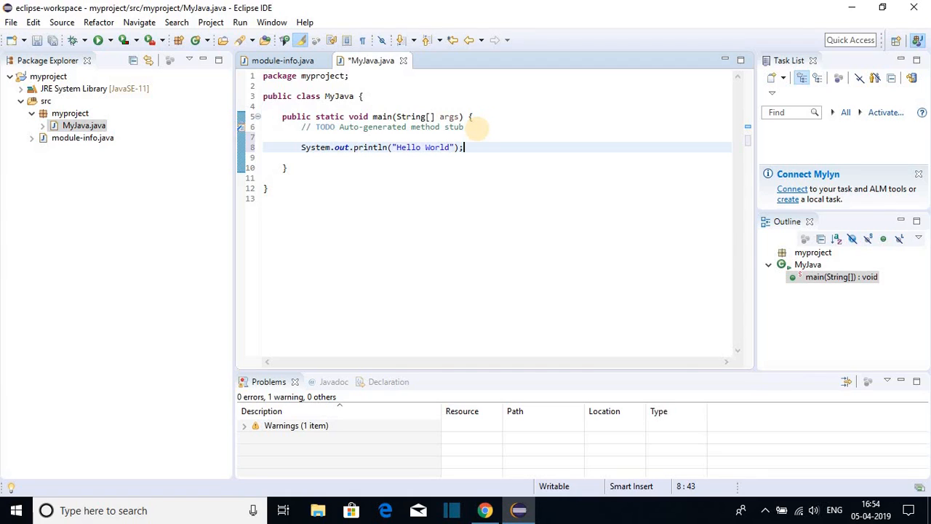
# - Run the MyJava program, saving MyJava.java before the launch
pyautogui.click(98, 42)
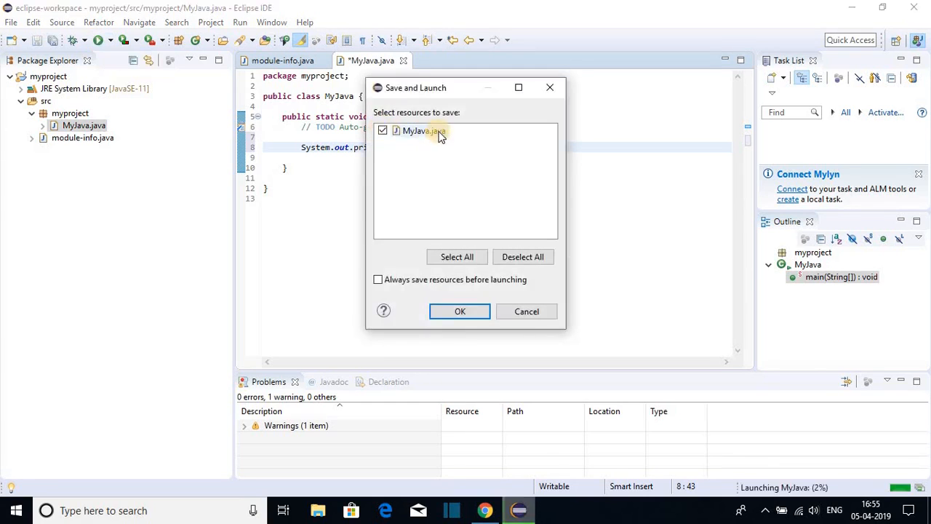
pyautogui.click(457, 313)
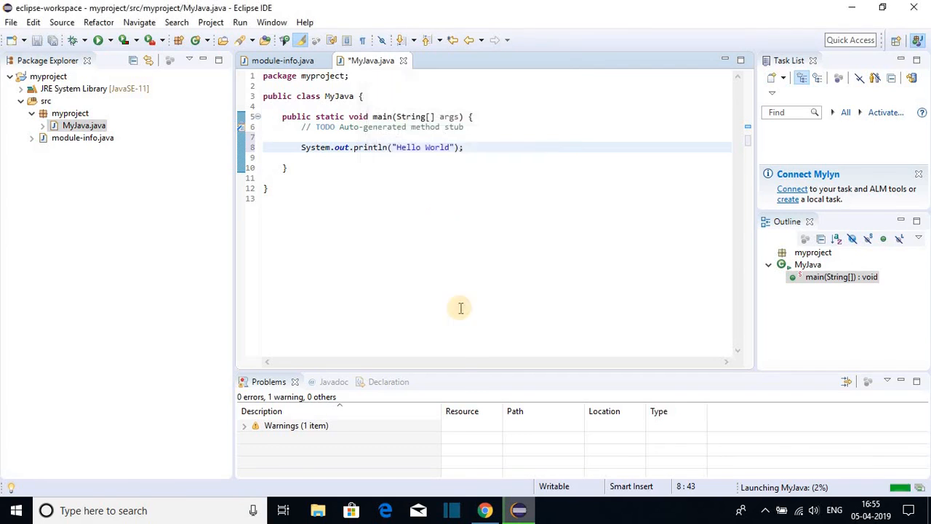